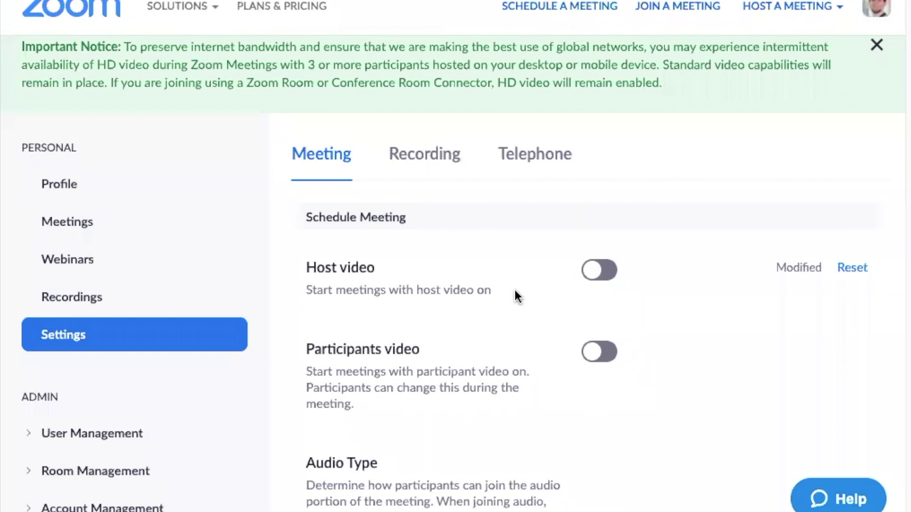
Examine the Schedule Meeting settings for host and participant video, audio type, and joining before the host.
{"action": "left_click", "coordinate": [604, 278]}
{"action": "left_click", "coordinate": [605, 277]}
{"action": "scroll", "coordinate": [423, 342], "scroll_direction": "down", "scroll_amount": 5}
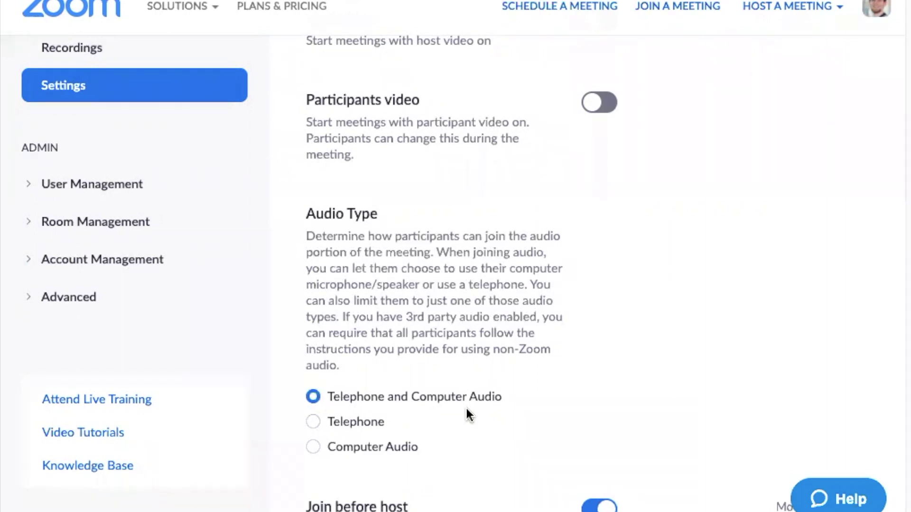
{"action": "scroll", "coordinate": [465, 415], "scroll_direction": "down", "scroll_amount": 3}
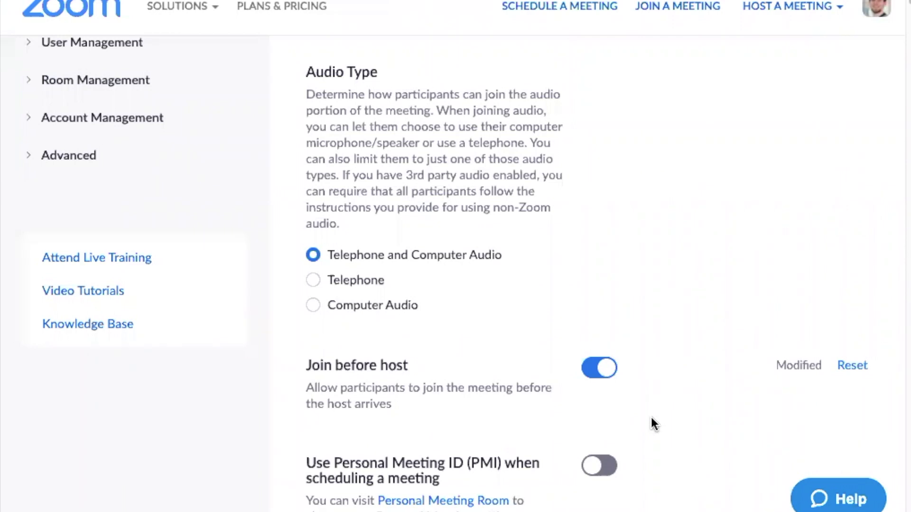
{"action": "scroll", "coordinate": [641, 420], "scroll_direction": "down", "scroll_amount": 3}
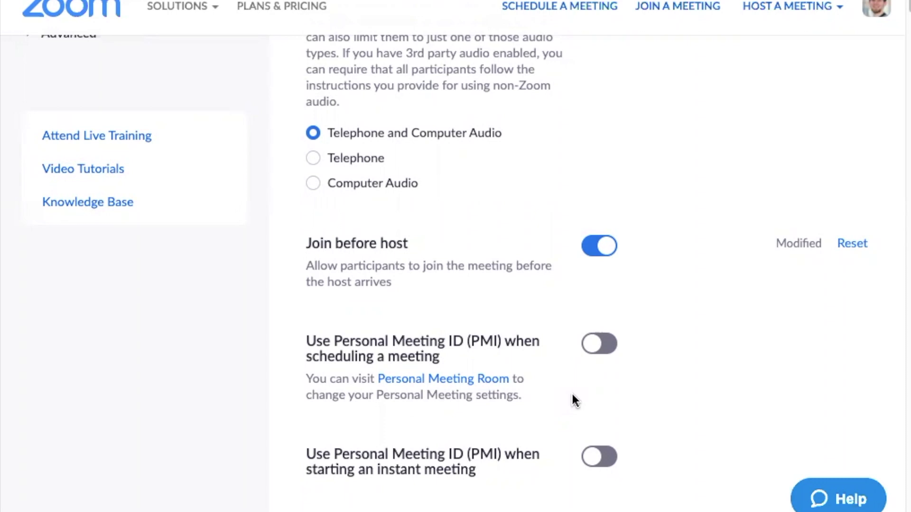
Try turning on the "Only authenticated users can join meetings" setting.
{"action": "scroll", "coordinate": [572, 398], "scroll_direction": "down", "scroll_amount": 3}
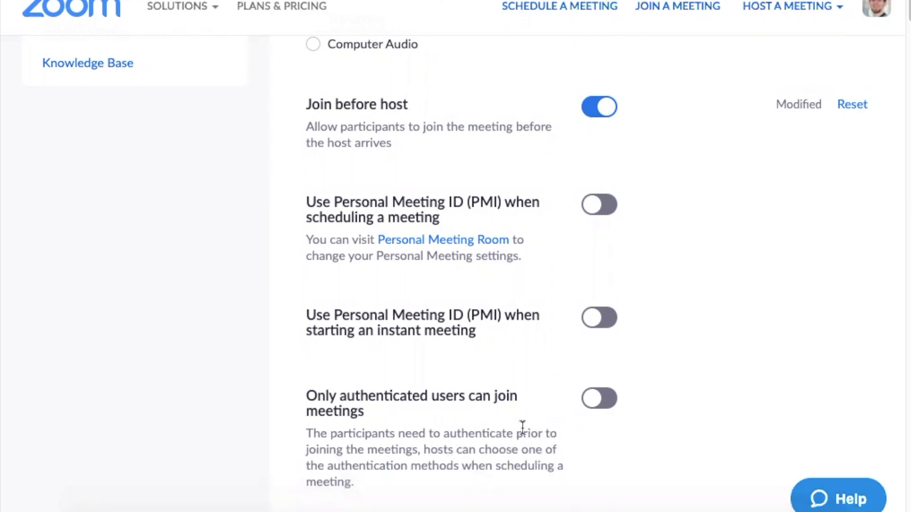
{"action": "scroll", "coordinate": [517, 458], "scroll_direction": "down", "scroll_amount": 1}
{"action": "left_click", "coordinate": [602, 386]}
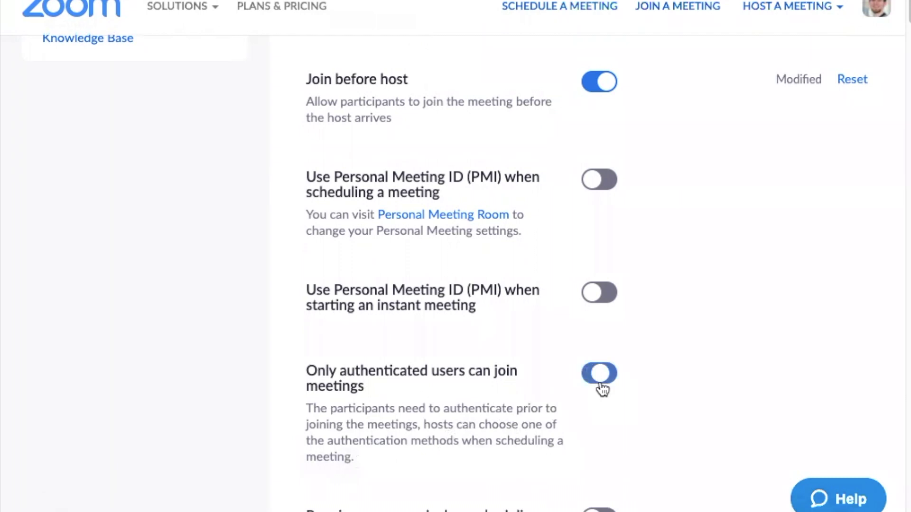
{"action": "scroll", "coordinate": [460, 418], "scroll_direction": "down", "scroll_amount": 1}
Examine the password requirement settings for new meetings, instant meetings, Personal Meeting ID and participants joining by phone.
{"action": "scroll", "coordinate": [332, 446], "scroll_direction": "down", "scroll_amount": 1}
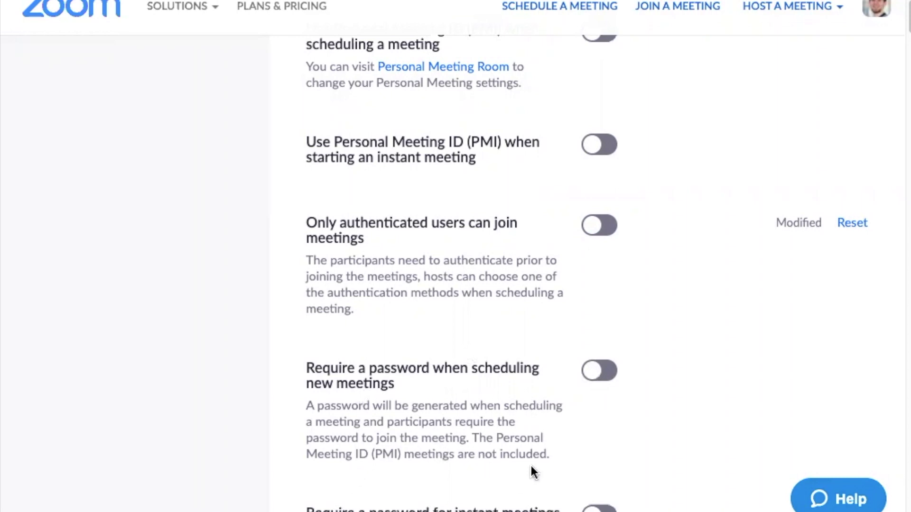
{"action": "scroll", "coordinate": [545, 470], "scroll_direction": "down", "scroll_amount": 1}
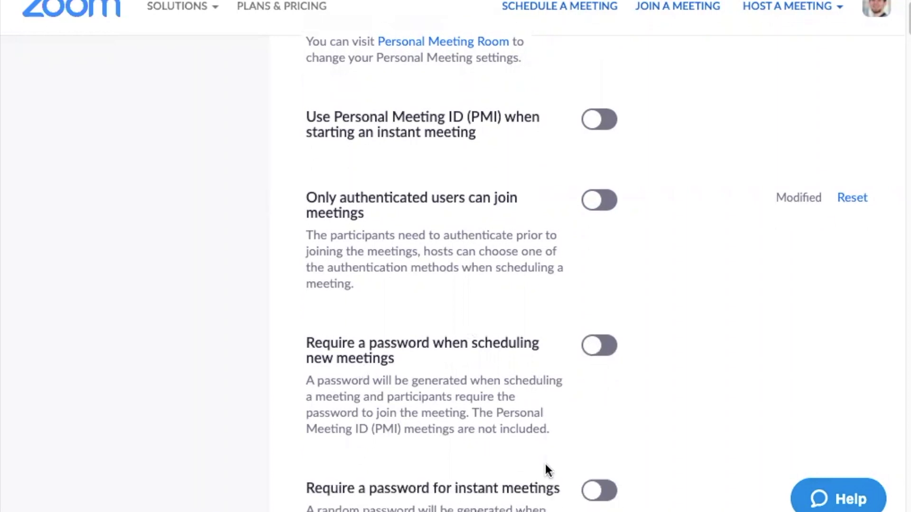
{"action": "scroll", "coordinate": [425, 442], "scroll_direction": "down", "scroll_amount": 2}
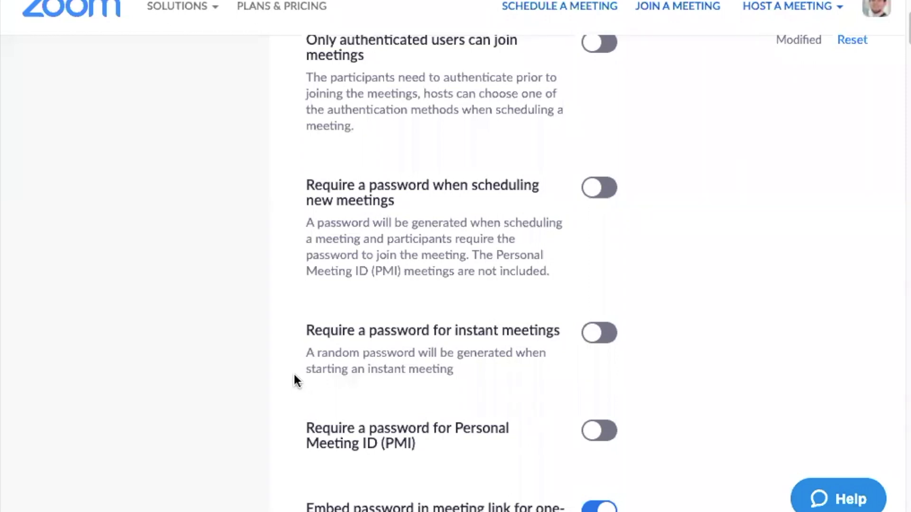
{"action": "scroll", "coordinate": [266, 375], "scroll_direction": "down", "scroll_amount": 1}
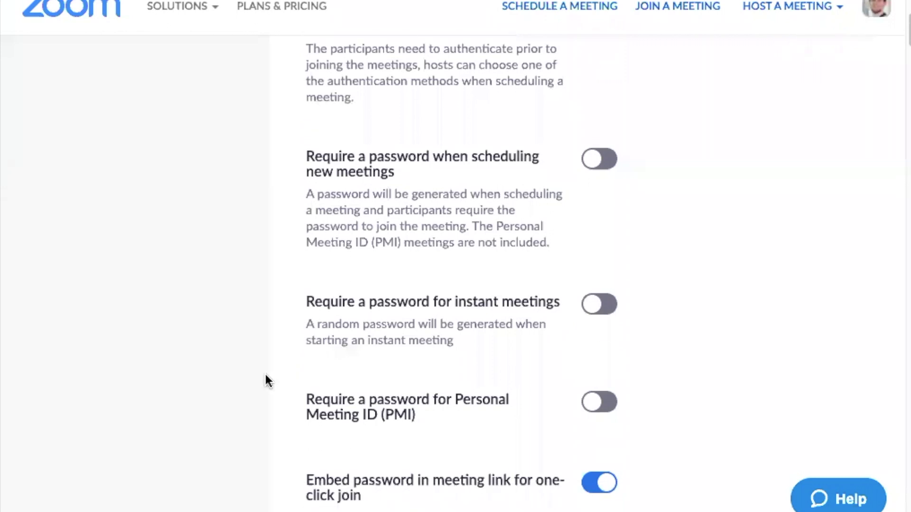
{"action": "scroll", "coordinate": [285, 378], "scroll_direction": "down", "scroll_amount": 5}
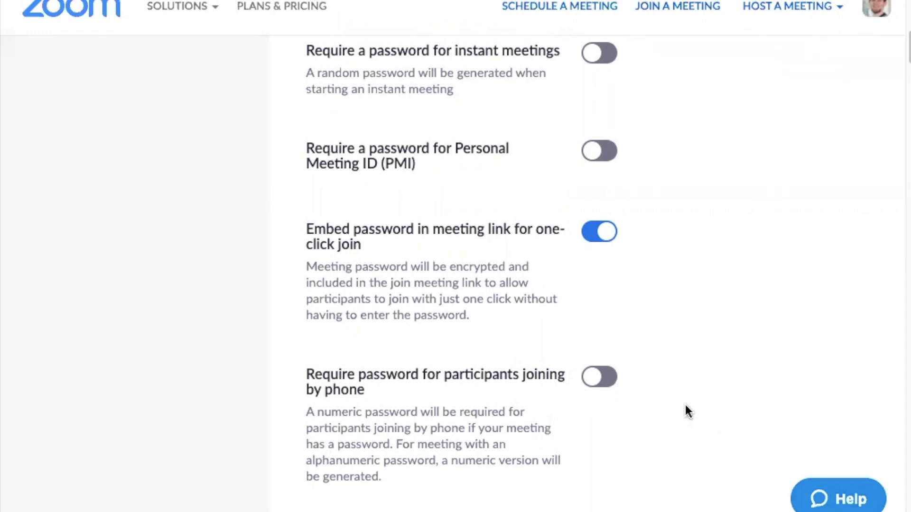
Try toggling the "Mute participants upon entry" setting and review the screen sharing permissions.
{"action": "scroll", "coordinate": [685, 405], "scroll_direction": "down", "scroll_amount": 3}
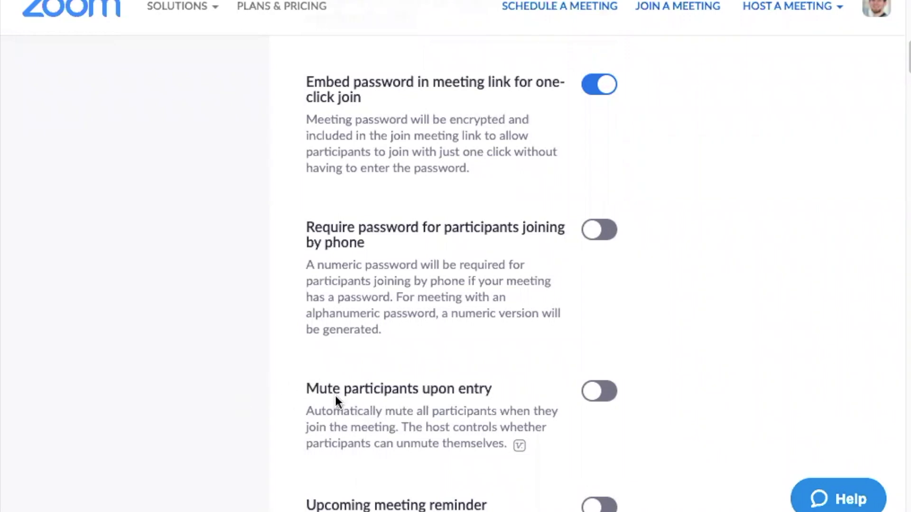
{"action": "scroll", "coordinate": [327, 396], "scroll_direction": "down", "scroll_amount": 1}
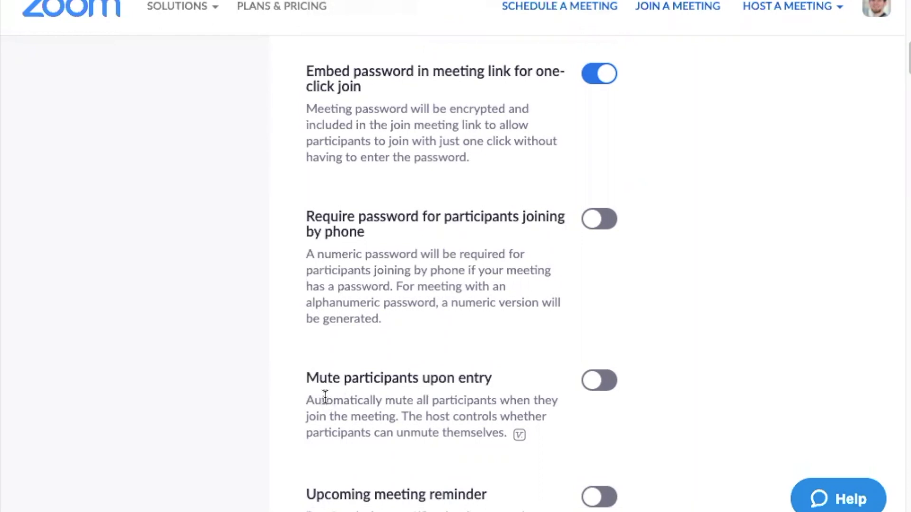
{"action": "left_click", "coordinate": [603, 384]}
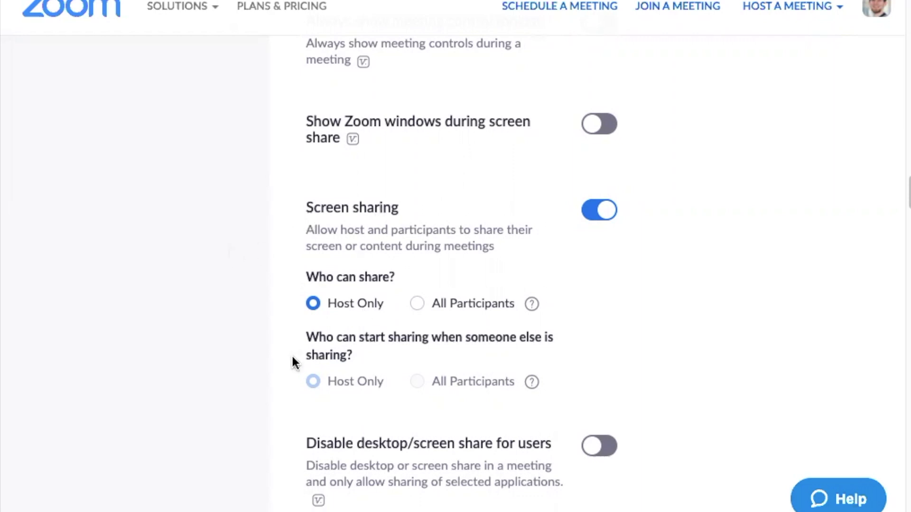
{"action": "scroll", "coordinate": [276, 339], "scroll_direction": "down", "scroll_amount": 1}
{"action": "scroll", "coordinate": [276, 339], "scroll_direction": "down", "scroll_amount": 2}
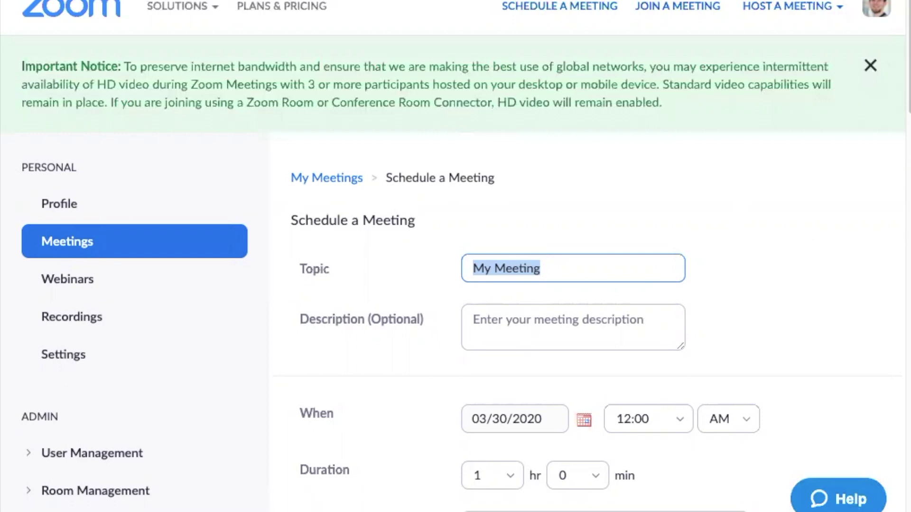
Enter "test" as both the topic and the description of the new meeting.
{"action": "type", "text": "test"}
{"action": "key", "text": "Tab"}
{"action": "type", "text": "tes"}
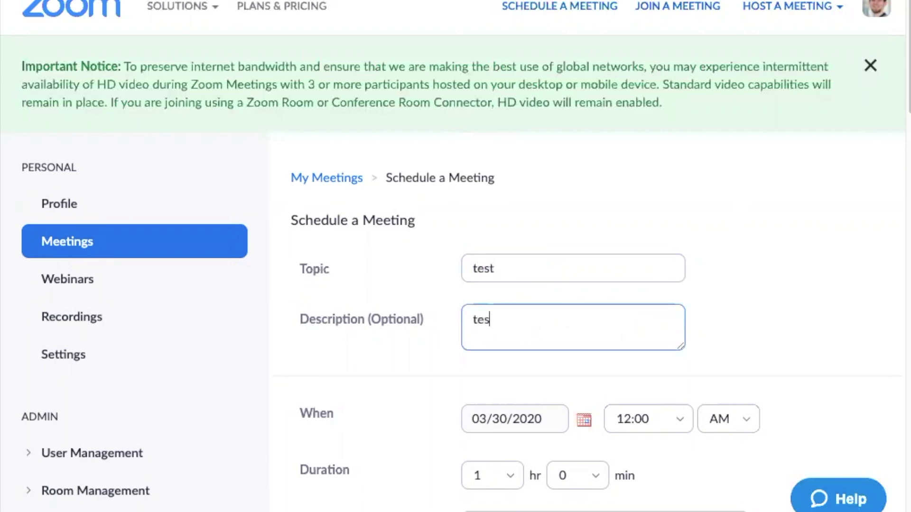
{"action": "type", "text": "t"}
{"action": "key", "text": "Tab"}
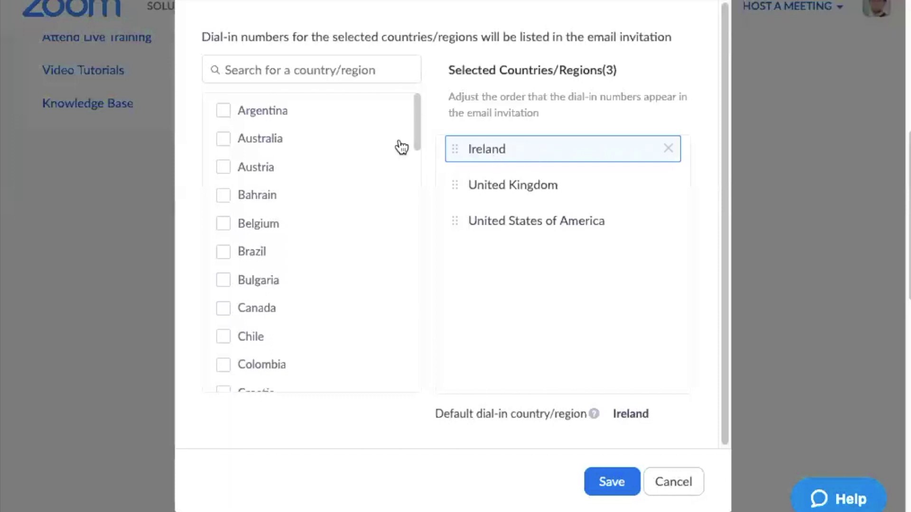
Remove Ireland from the selected dial-in countries and add it back by searching for "irel".
{"action": "left_click", "coordinate": [669, 149]}
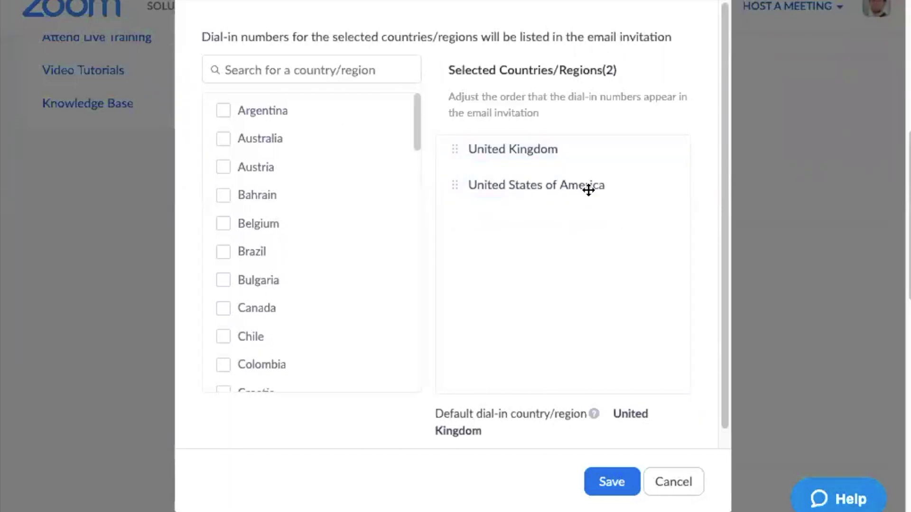
{"action": "left_click", "coordinate": [328, 75]}
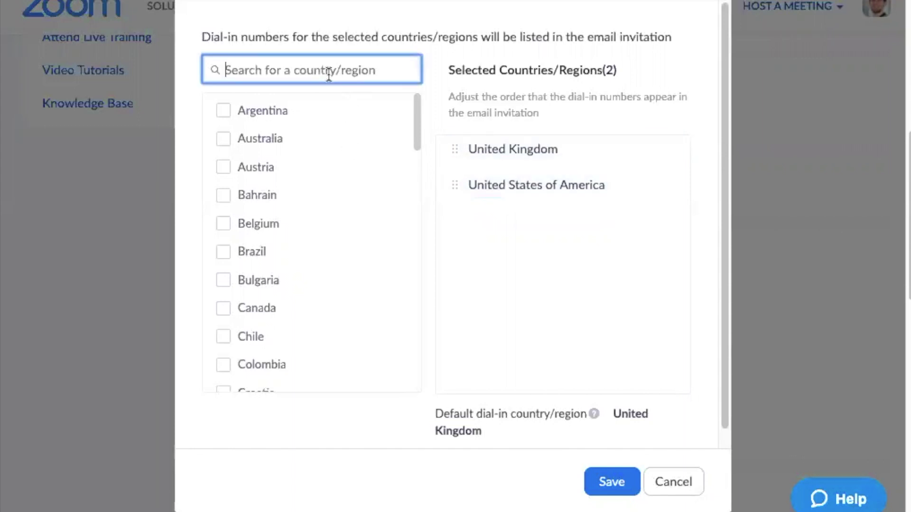
{"action": "type", "text": "irel"}
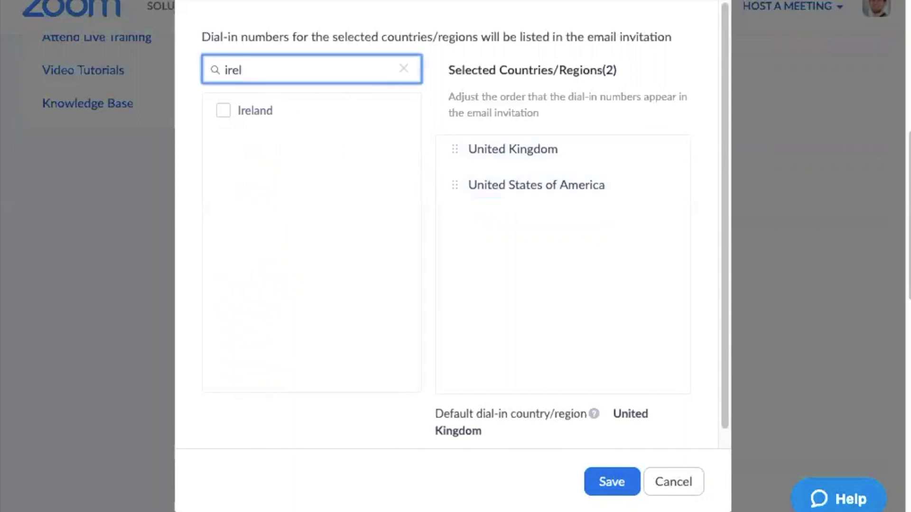
{"action": "left_click", "coordinate": [219, 114]}
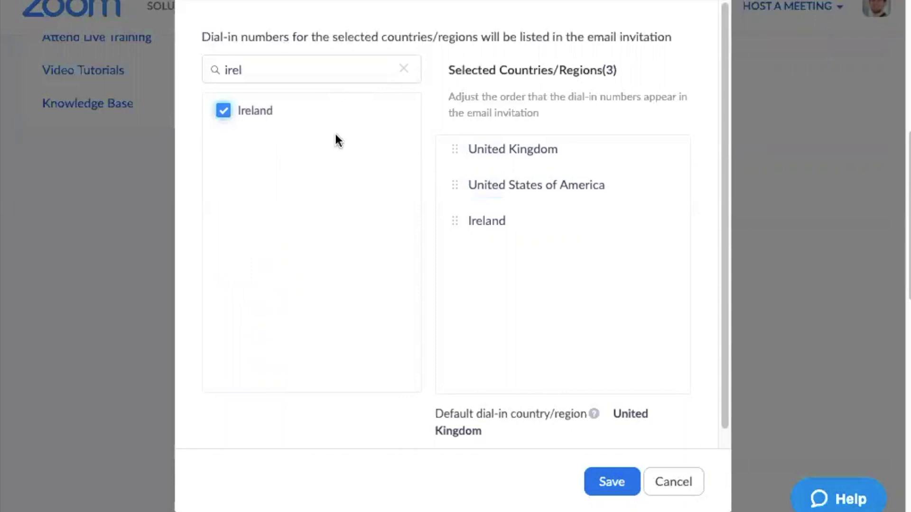
Move Ireland to the first place in the dial-in country order and save the selection.
{"action": "left_click_drag", "start_coordinate": [459, 231], "coordinate": [456, 145]}
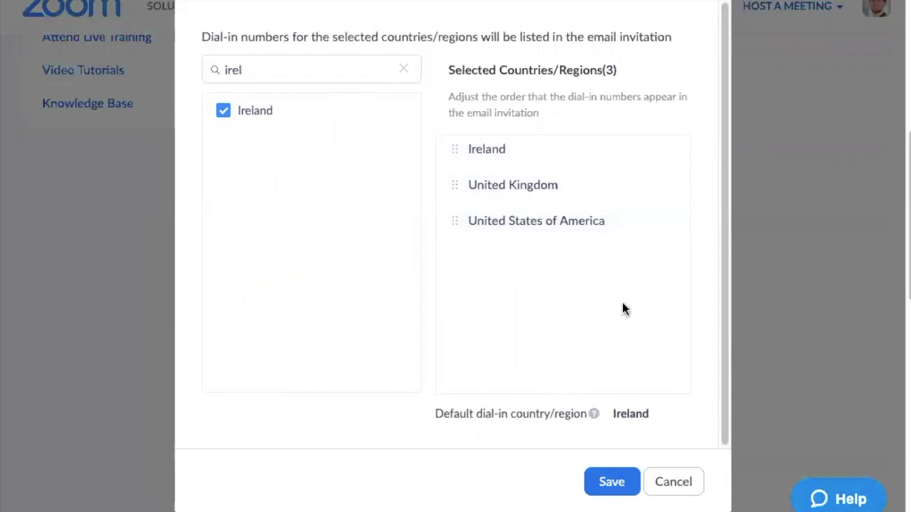
{"action": "left_click", "coordinate": [612, 482]}
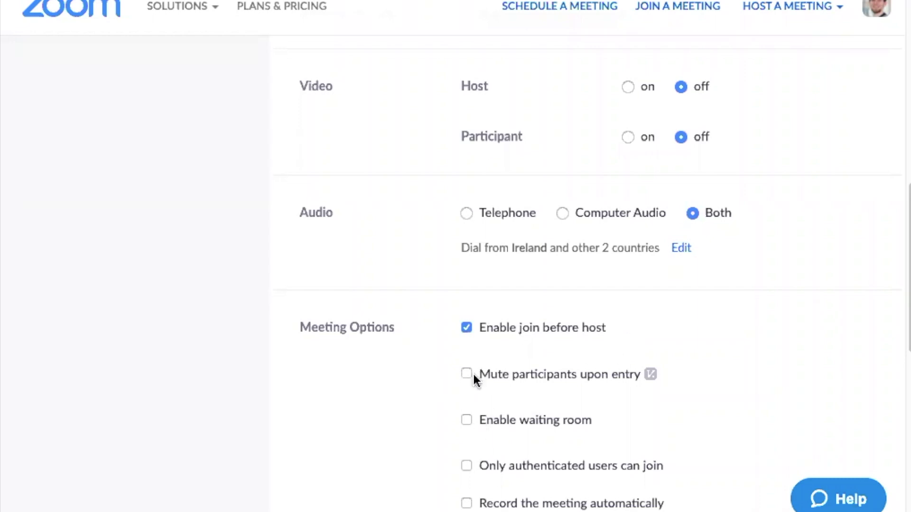
Try restricting the meeting to authenticated users in the meeting options.
{"action": "mouse_move", "coordinate": [650, 380]}
{"action": "scroll", "coordinate": [441, 401], "scroll_direction": "down", "scroll_amount": 1}
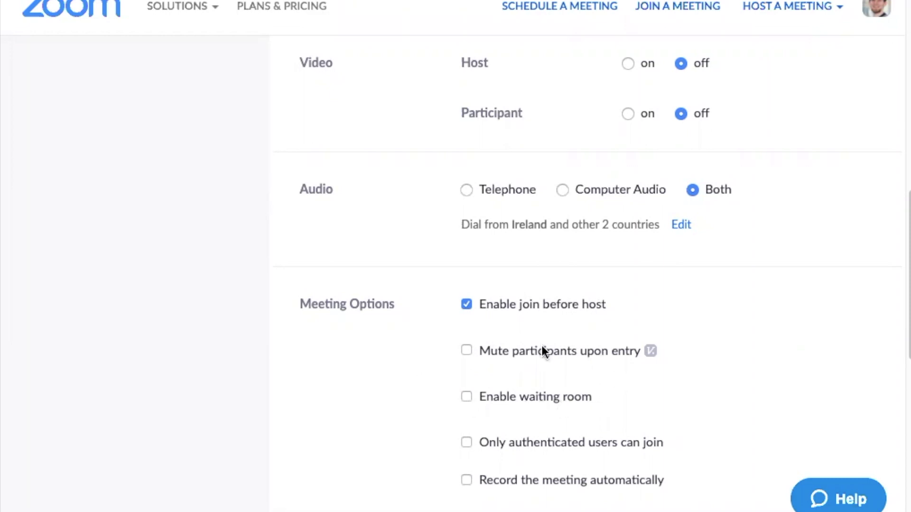
{"action": "scroll", "coordinate": [526, 307], "scroll_direction": "down", "scroll_amount": 1}
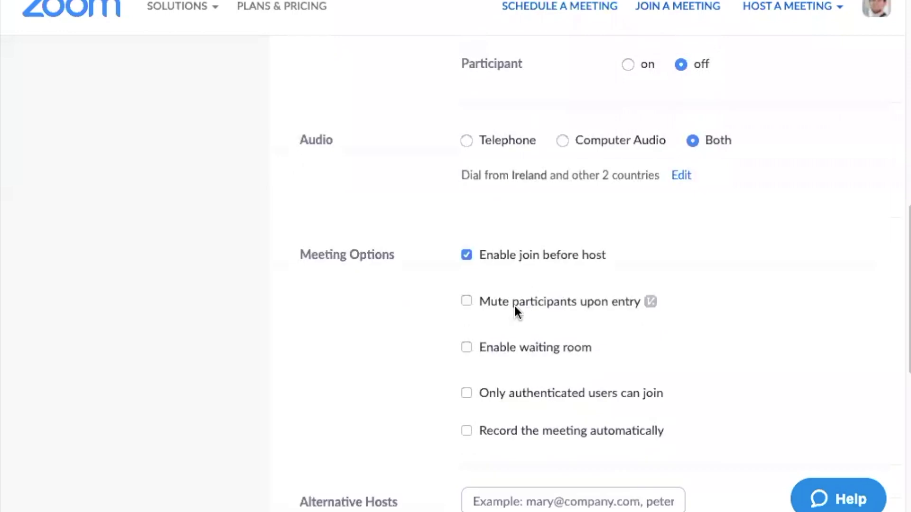
{"action": "scroll", "coordinate": [516, 311], "scroll_direction": "down", "scroll_amount": 2}
{"action": "left_click", "coordinate": [464, 294]}
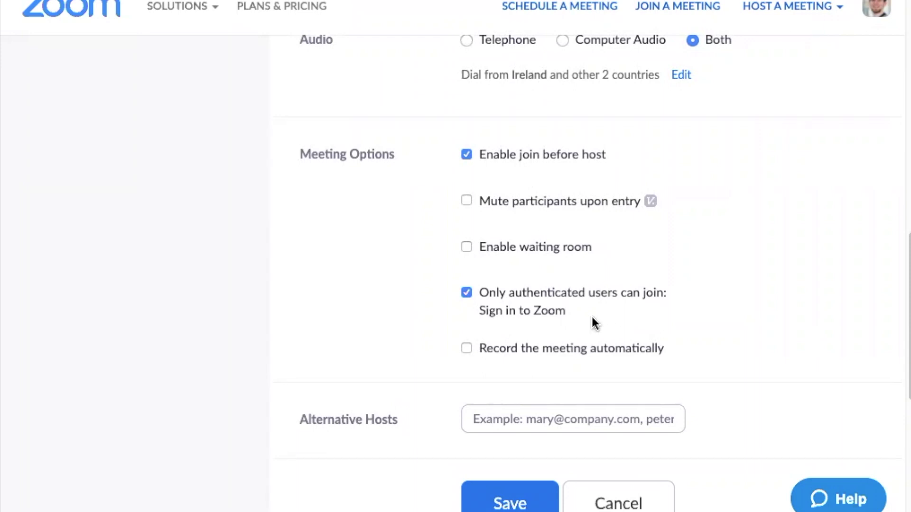
{"action": "left_click", "coordinate": [463, 288]}
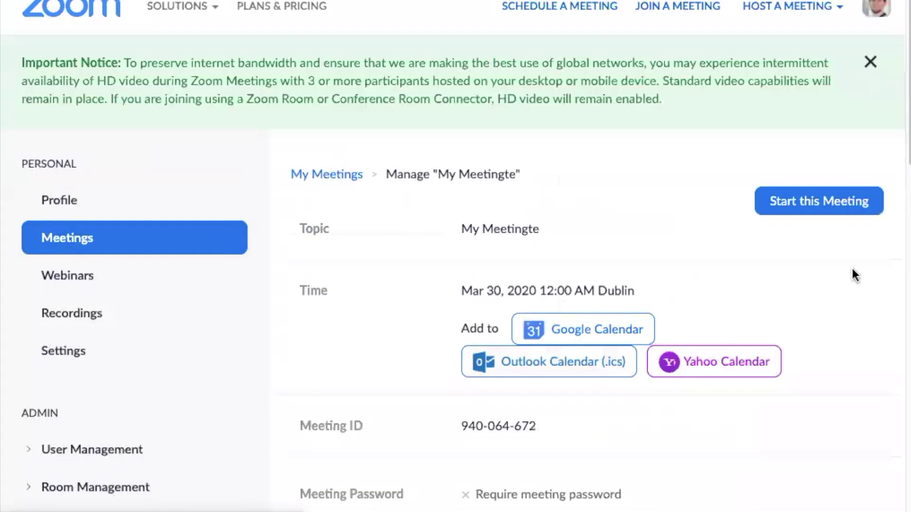
Examine the saved meeting's details, comparing the meeting ID with the number at the end of the join URL.
{"action": "scroll", "coordinate": [630, 246], "scroll_direction": "down", "scroll_amount": 5}
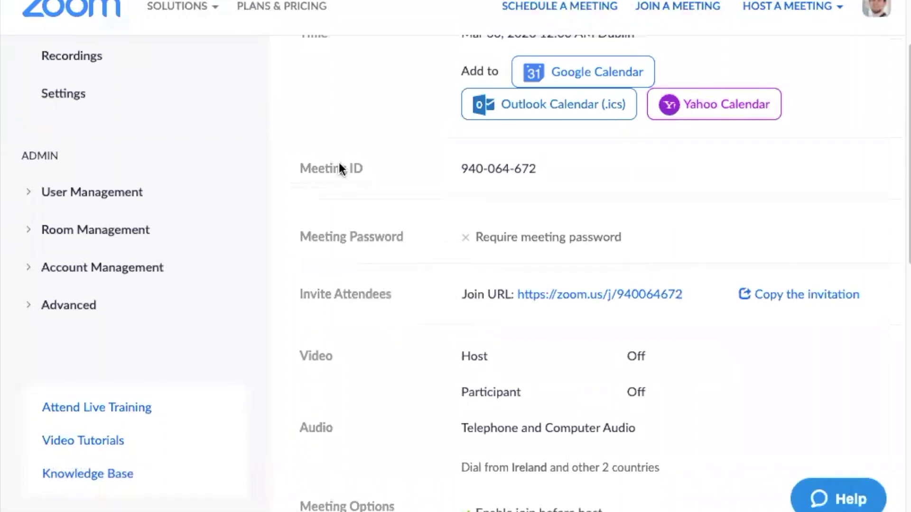
{"action": "scroll", "coordinate": [340, 167], "scroll_direction": "down", "scroll_amount": 2}
{"action": "scroll", "coordinate": [340, 166], "scroll_direction": "up", "scroll_amount": 1}
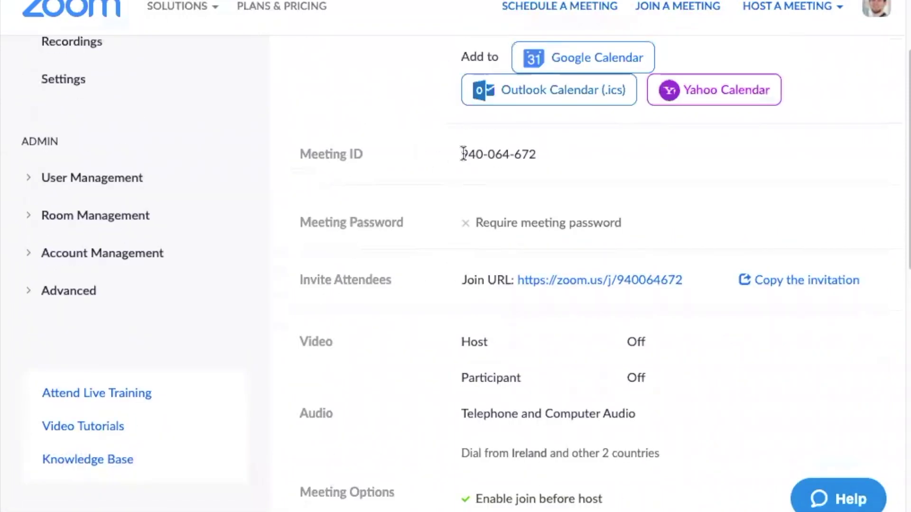
{"action": "left_click_drag", "start_coordinate": [461, 155], "coordinate": [536, 154]}
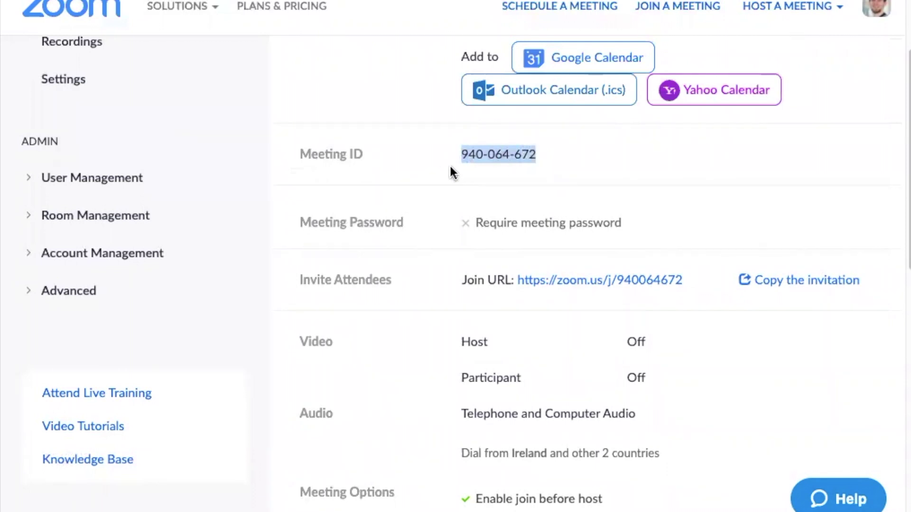
{"action": "left_click", "coordinate": [459, 149]}
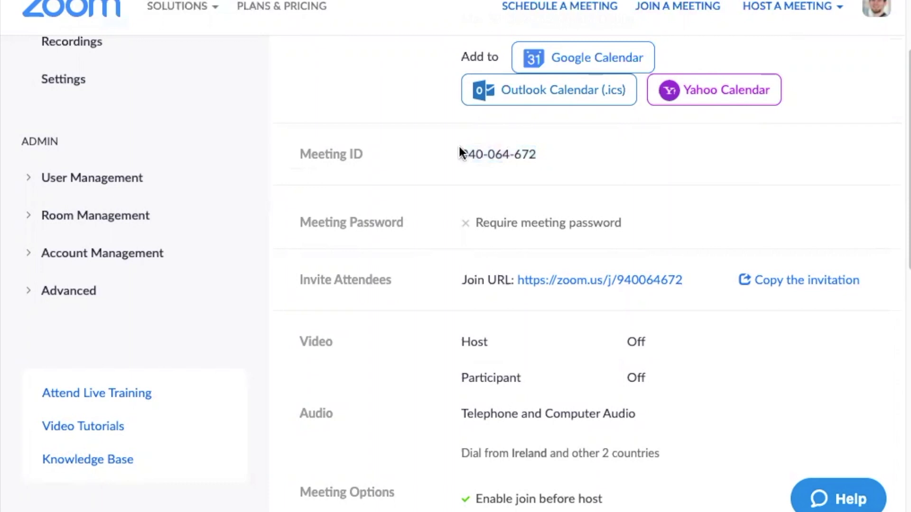
{"action": "left_click_drag", "start_coordinate": [461, 154], "coordinate": [546, 152]}
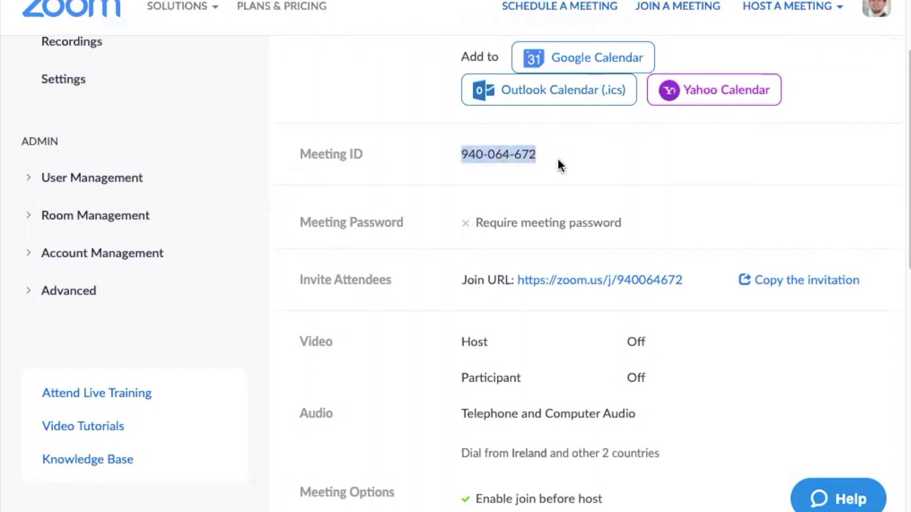
{"action": "scroll", "coordinate": [552, 167], "scroll_direction": "down", "scroll_amount": 1}
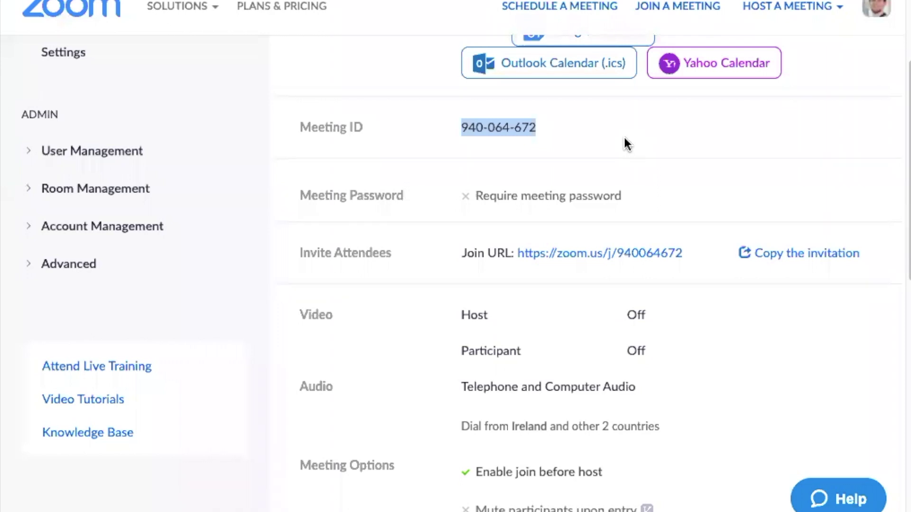
{"action": "scroll", "coordinate": [437, 156], "scroll_direction": "down", "scroll_amount": 2}
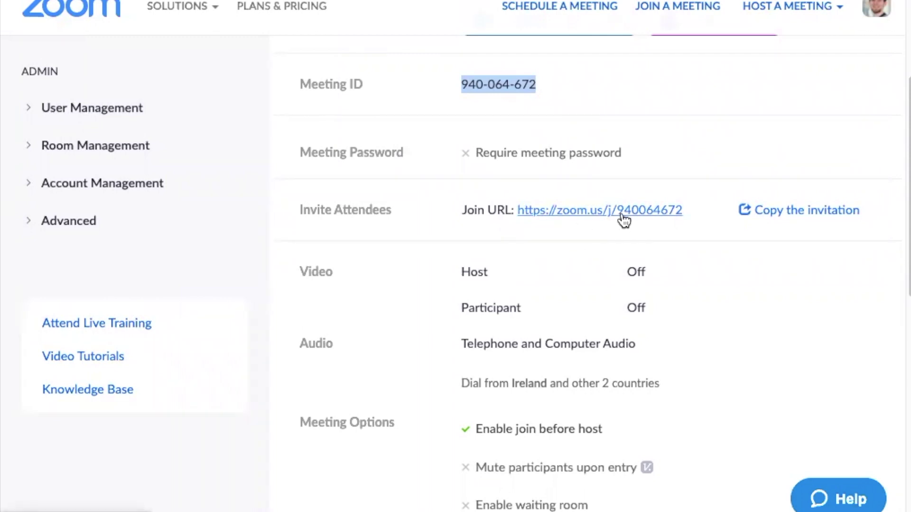
{"action": "left_click_drag", "start_coordinate": [701, 210], "coordinate": [614, 206]}
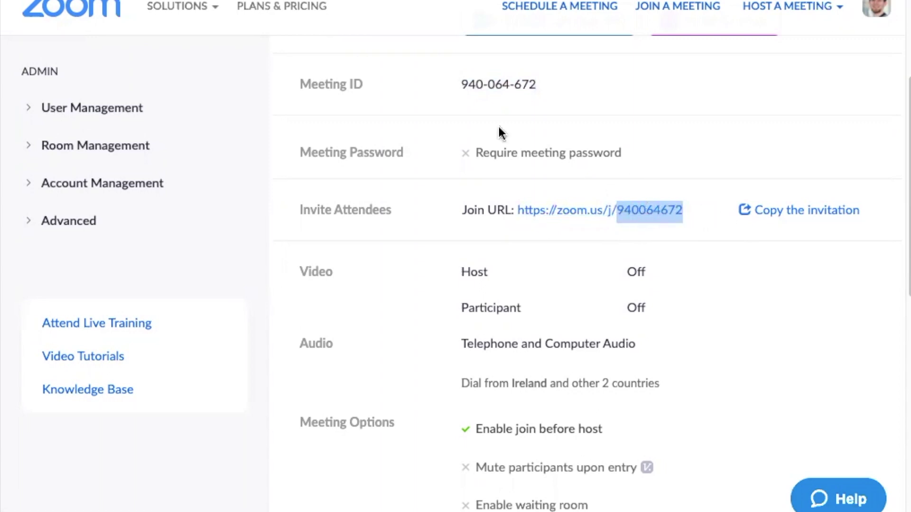
{"action": "left_click_drag", "start_coordinate": [464, 87], "coordinate": [552, 88]}
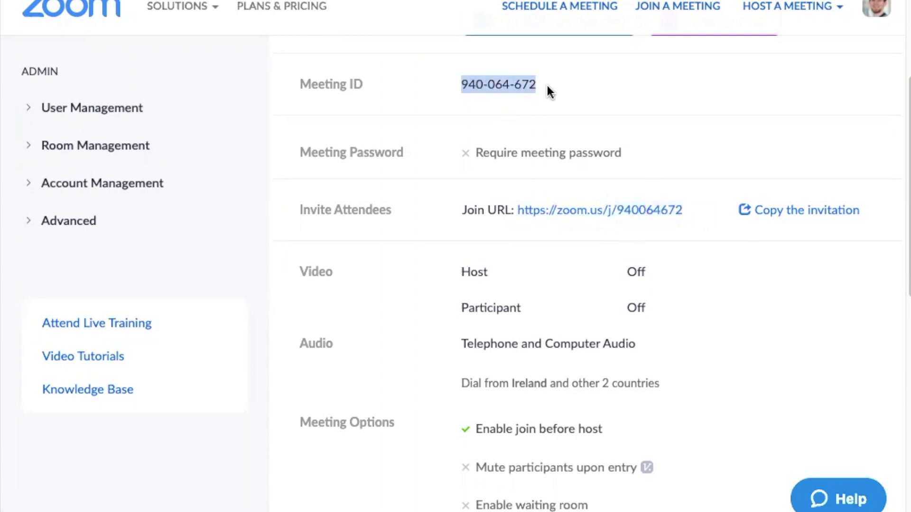
Open the meeting invitation text and review its join link, meeting ID and dial-in numbers by location.
{"action": "left_click", "coordinate": [802, 214]}
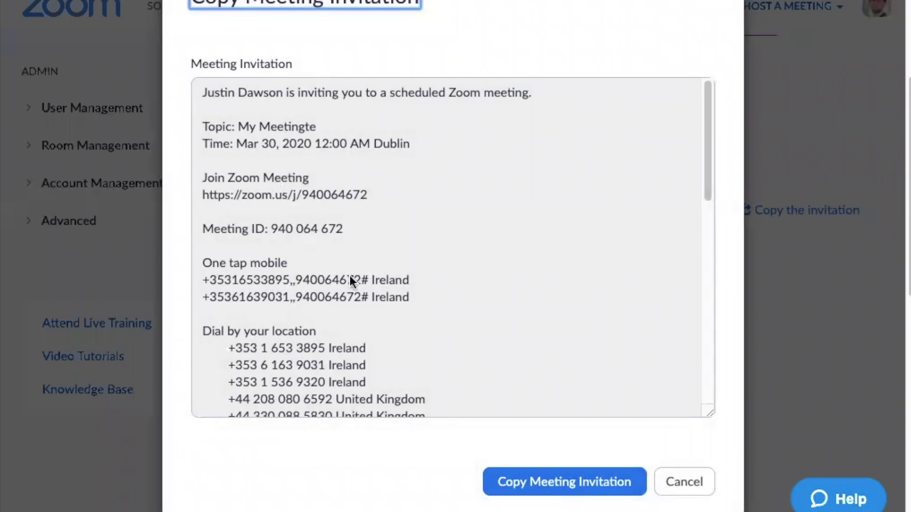
{"action": "scroll", "coordinate": [287, 313], "scroll_direction": "down", "scroll_amount": 1}
{"action": "scroll", "coordinate": [287, 315], "scroll_direction": "down", "scroll_amount": 2}
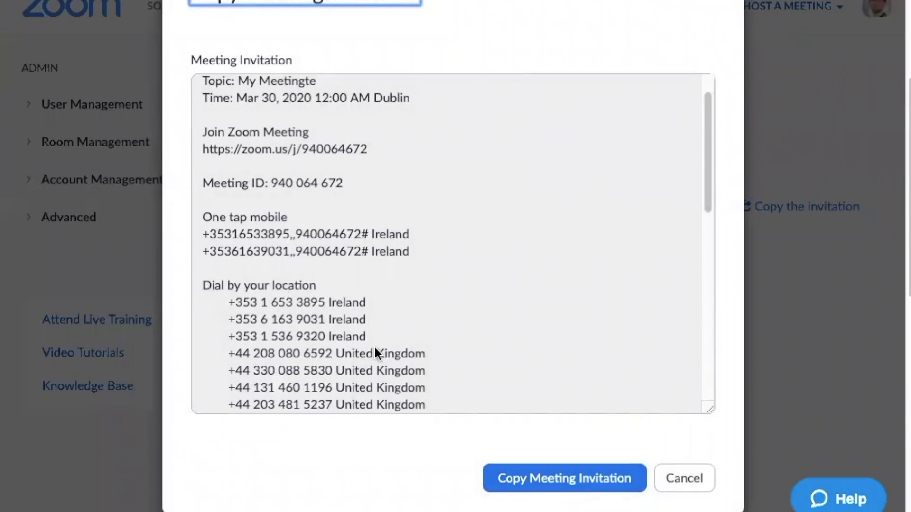
{"action": "scroll", "coordinate": [395, 324], "scroll_direction": "down", "scroll_amount": 10}
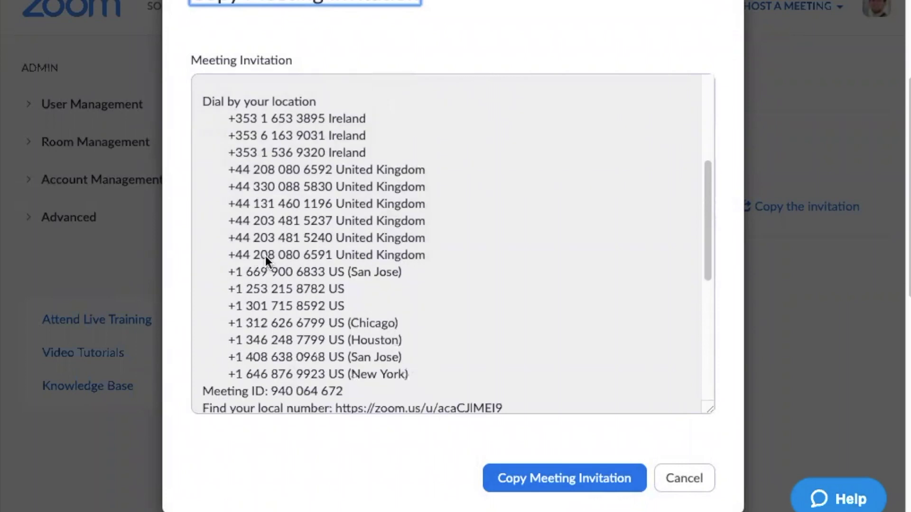
{"action": "scroll", "coordinate": [426, 319], "scroll_direction": "up", "scroll_amount": 9}
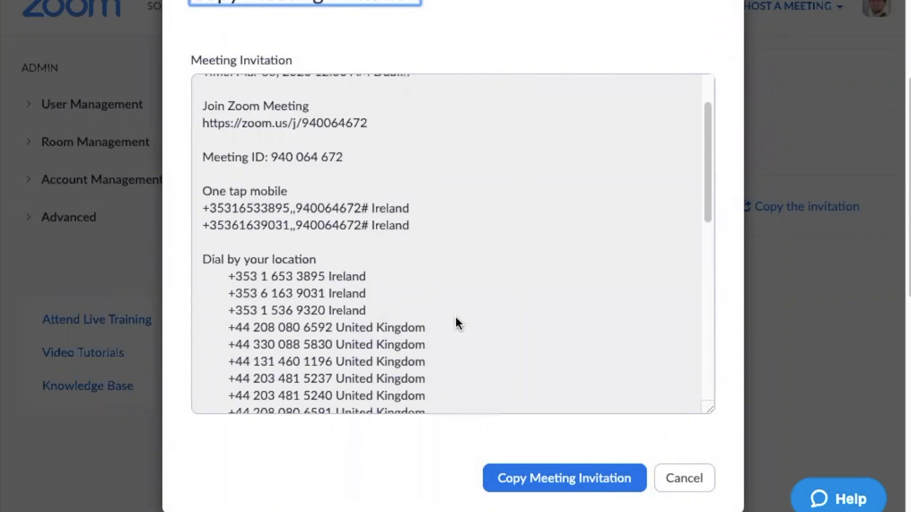
{"action": "scroll", "coordinate": [341, 287], "scroll_direction": "down", "scroll_amount": 2}
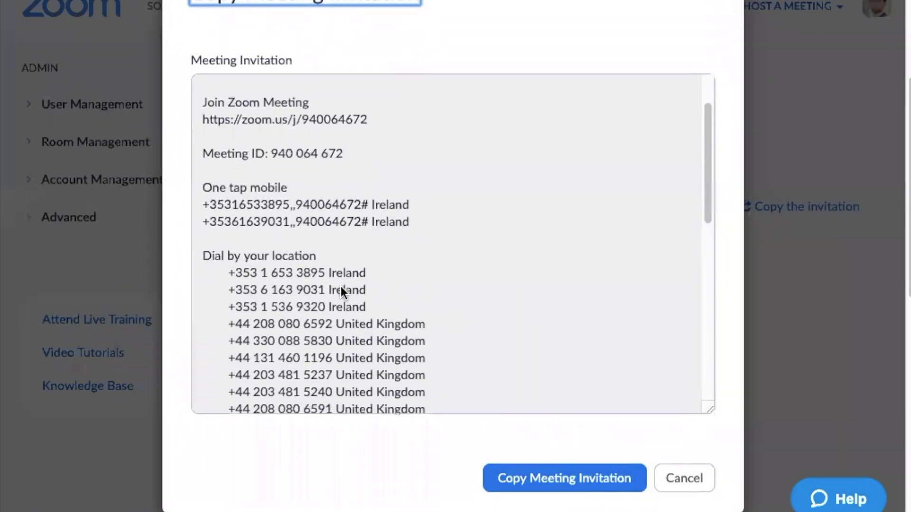